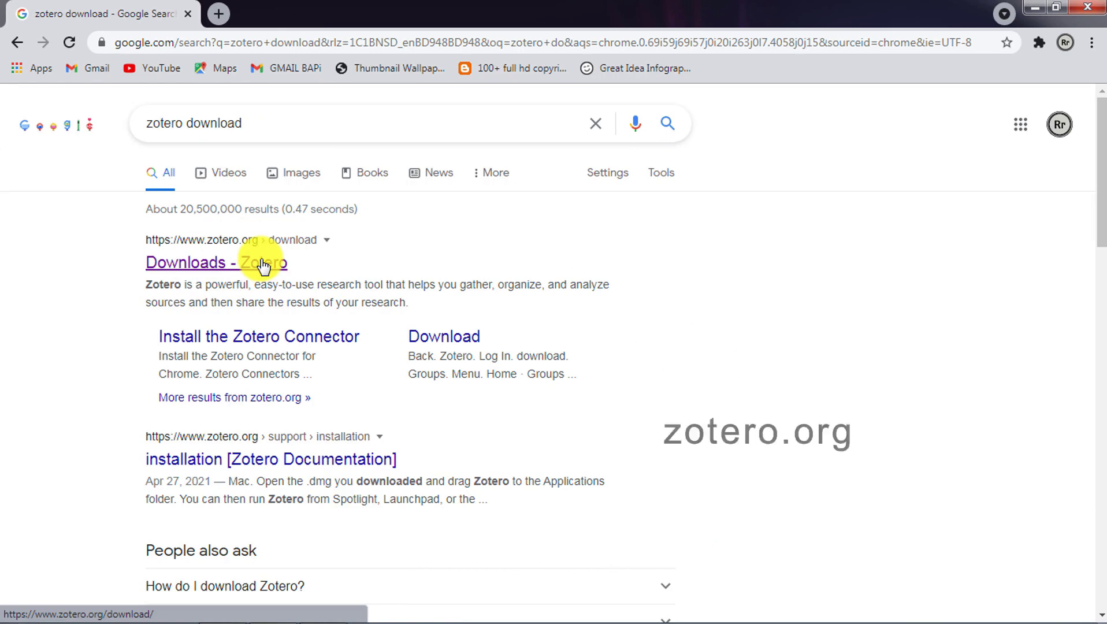
- Open the "Downloads - Zotero" result from the Google results for "zotero download"
click(263, 266)
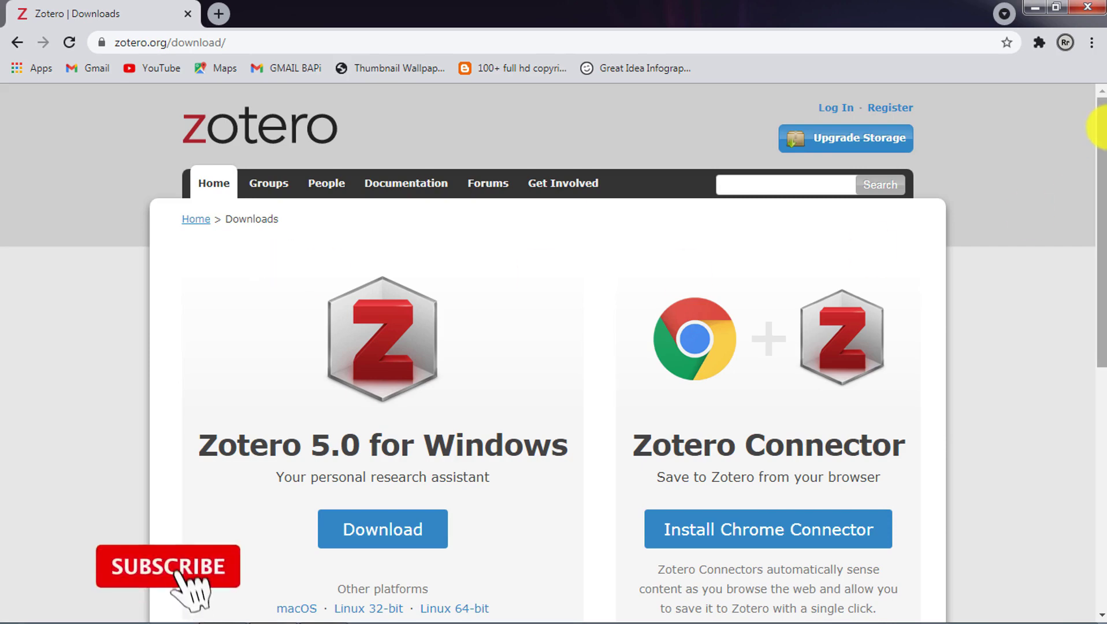
- Download the Zotero 5.0 for Windows installer from the zotero.org Downloads page
drag(1101, 141, 1101, 174)
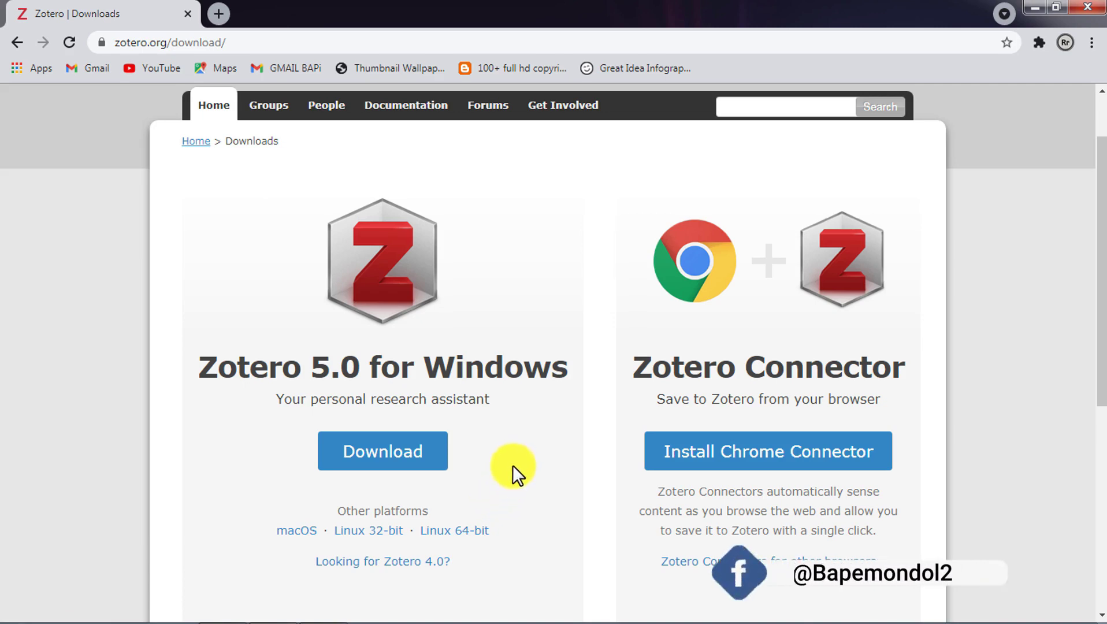
click(414, 462)
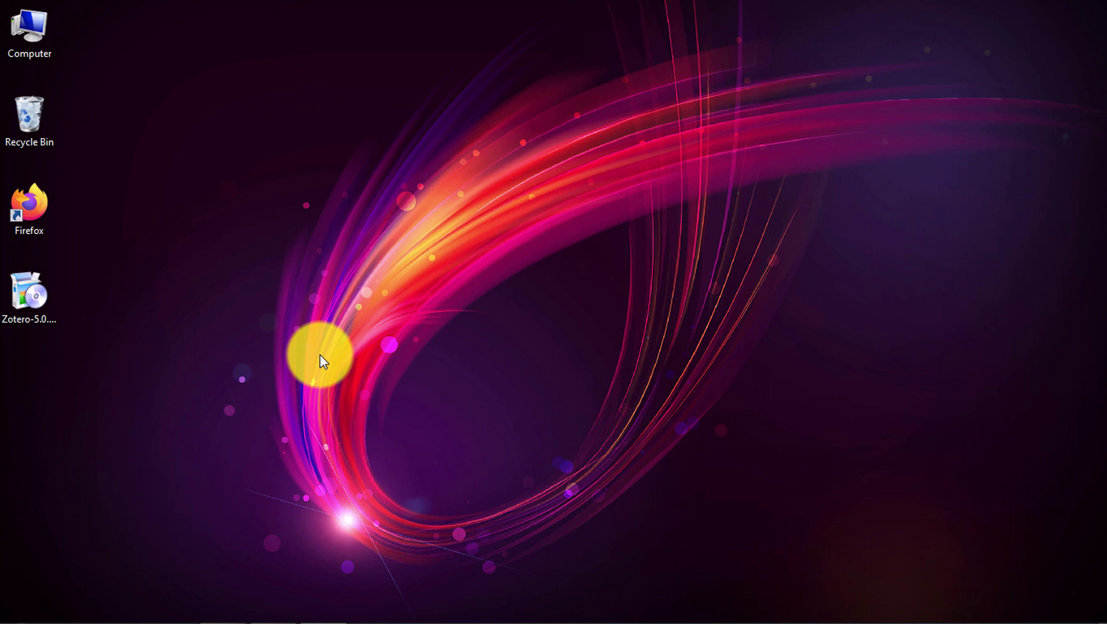
- Launch the Zotero-5.0.96.2 setup file from the desktop and allow it past the security warning
click(45, 296)
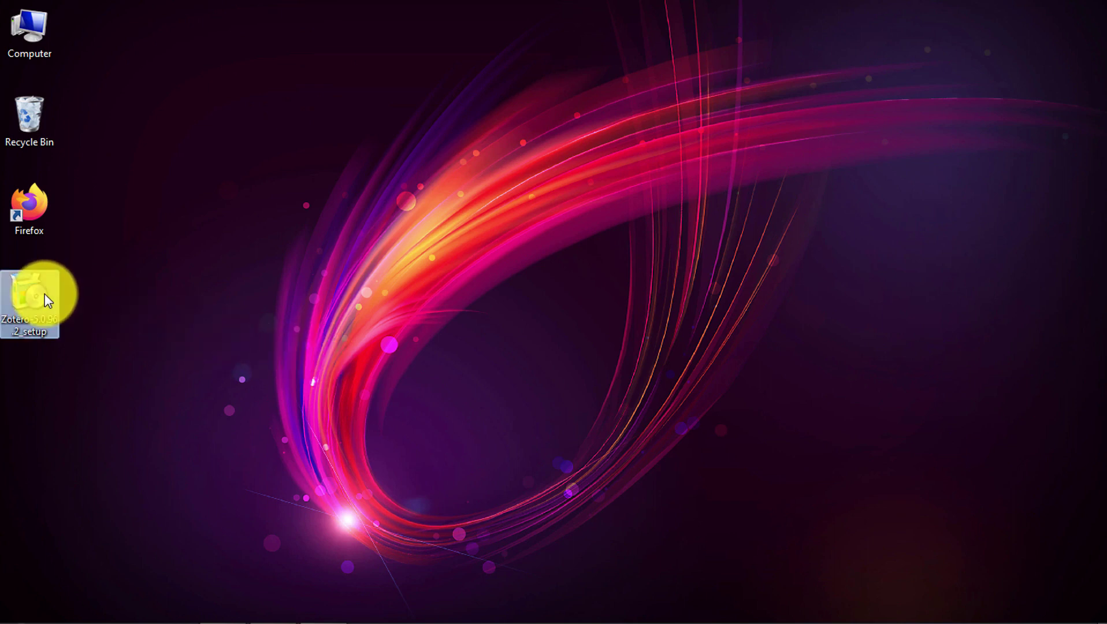
double_click(45, 295)
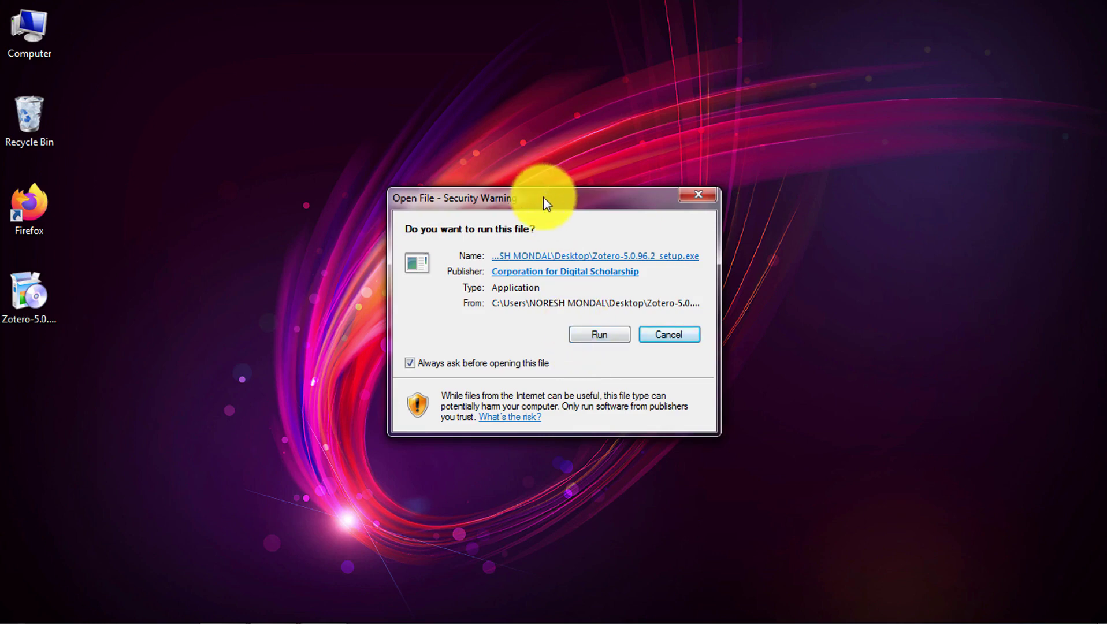
drag(544, 198, 558, 184)
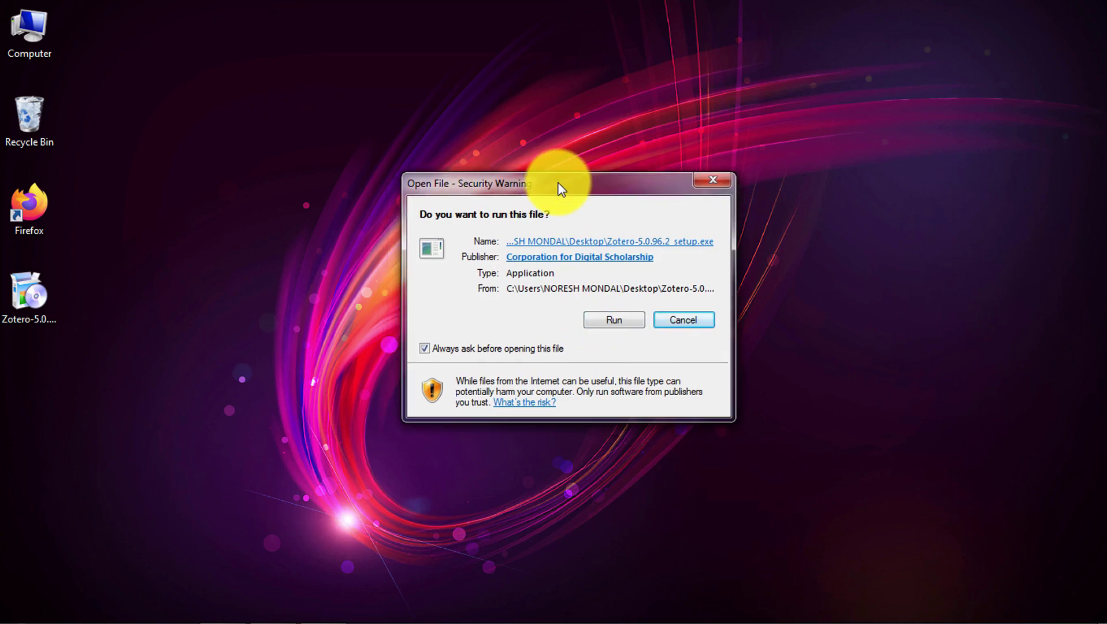
click(613, 320)
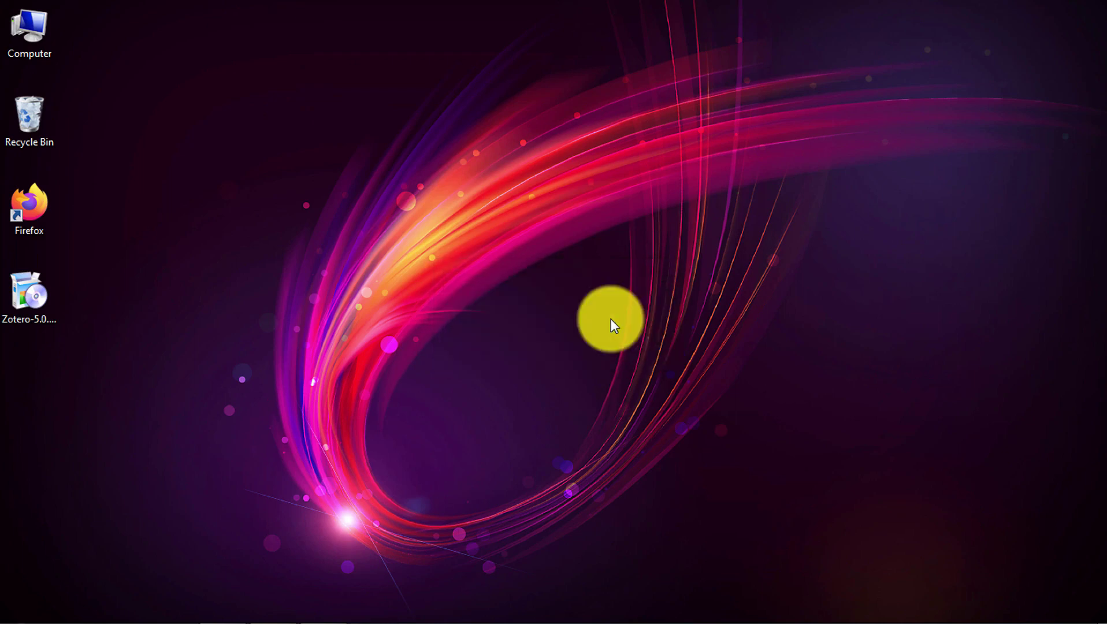
- Install Zotero with the Standard setup type and finish the wizard
click(637, 448)
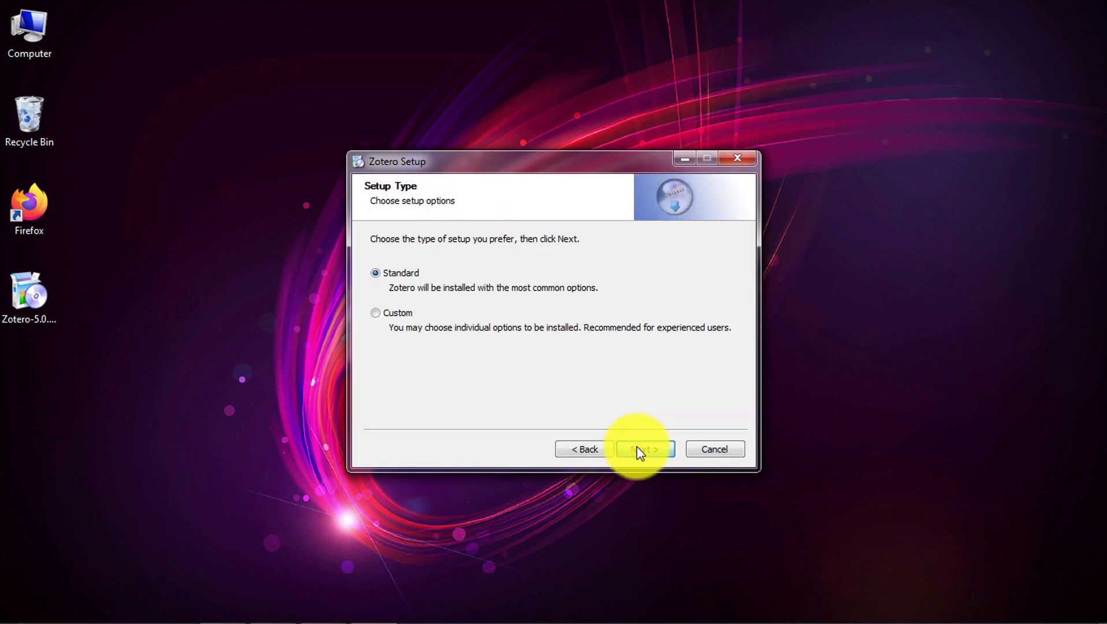
click(636, 448)
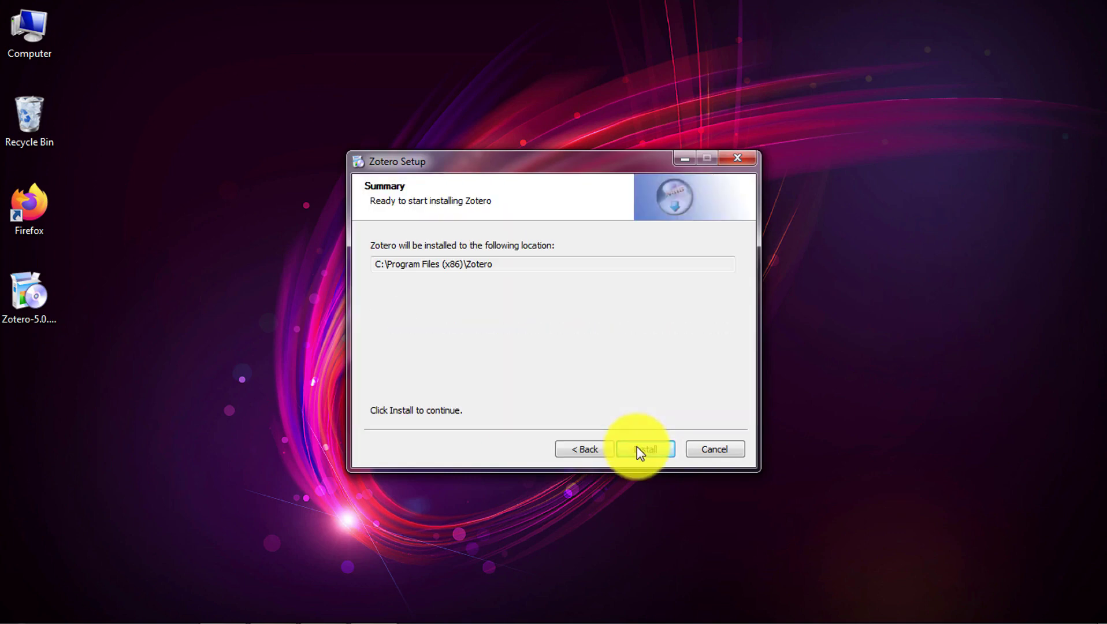
click(638, 450)
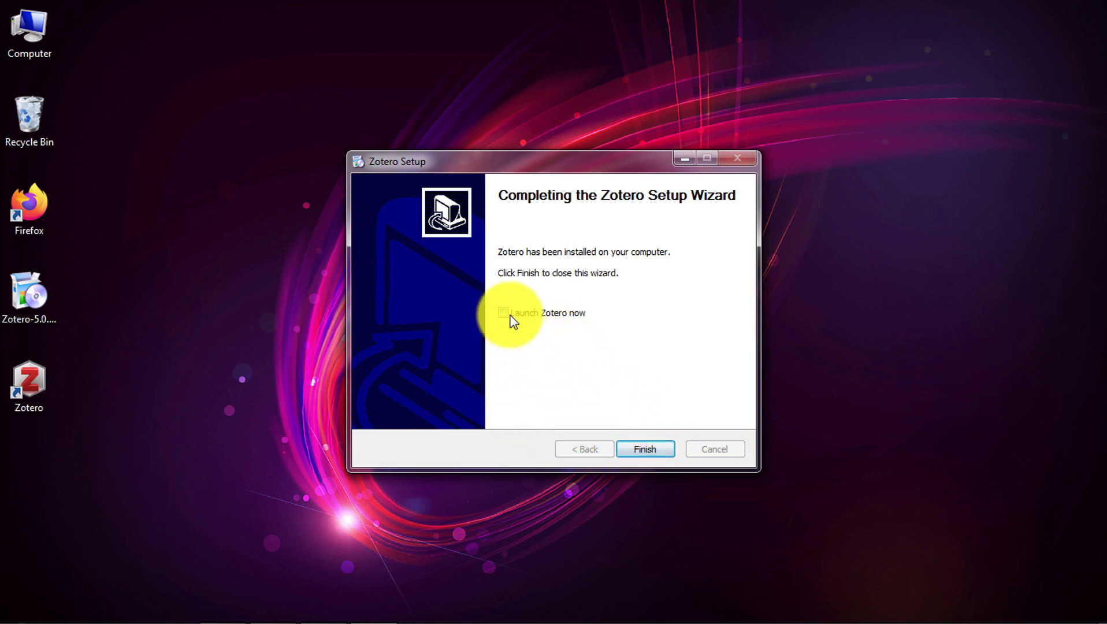
click(646, 450)
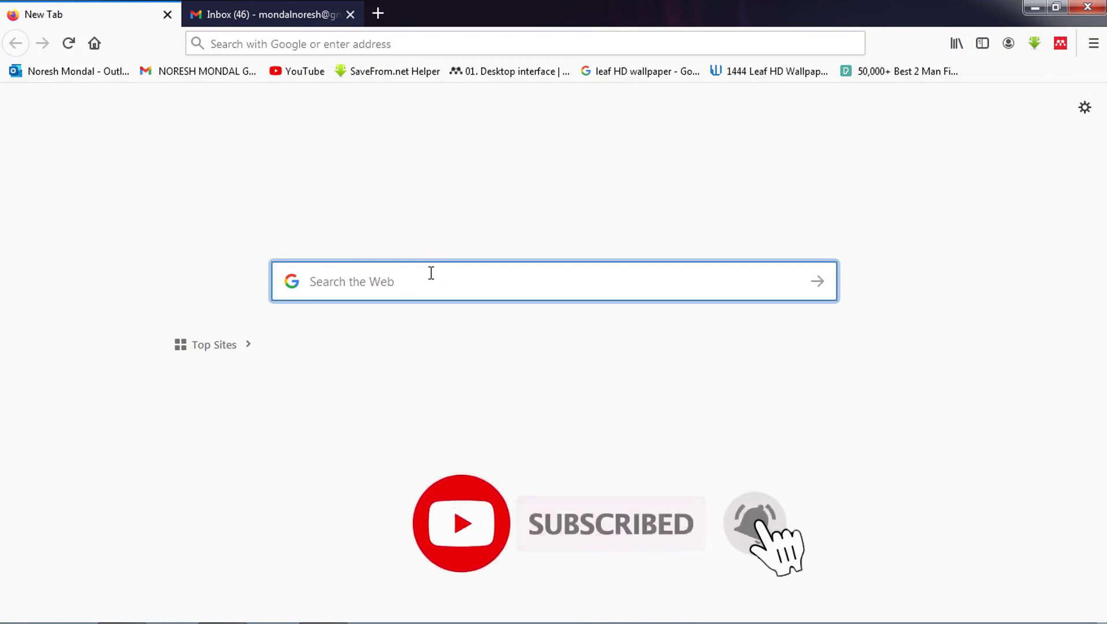
- Search Google for "zotero" and open the "Zotero | Your personal research assistant" result
text(zo)
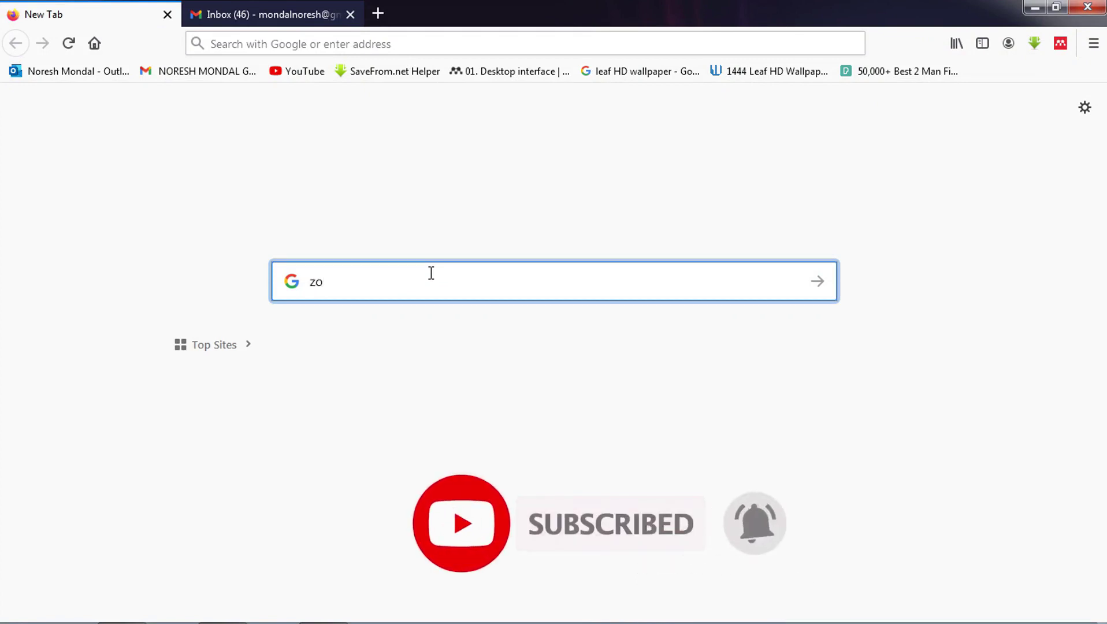
text(tero)
key(Return)
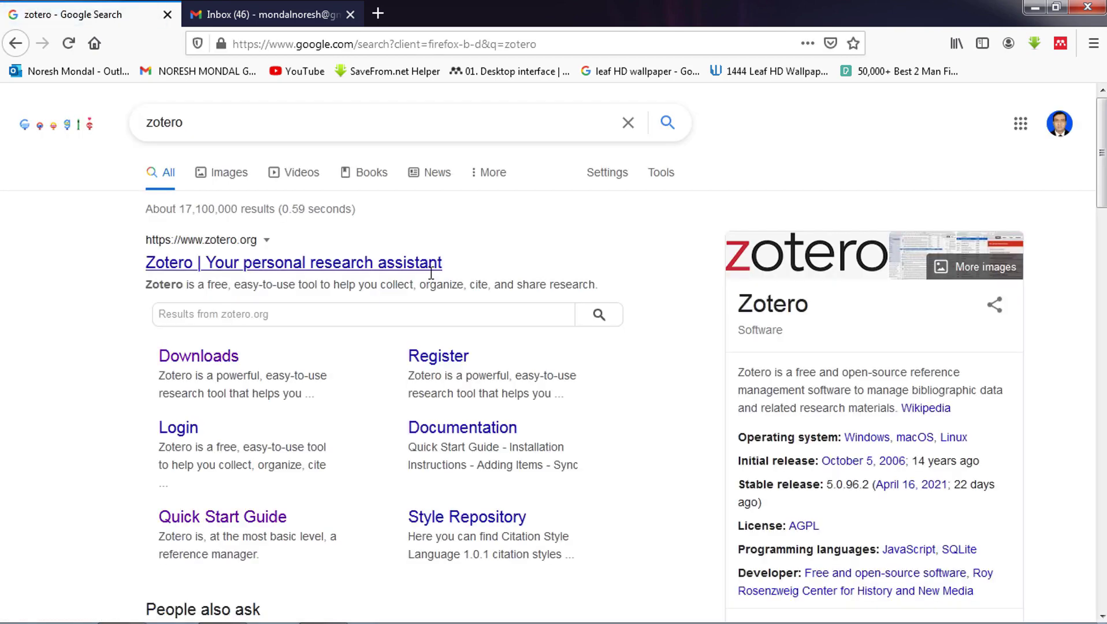
click(207, 271)
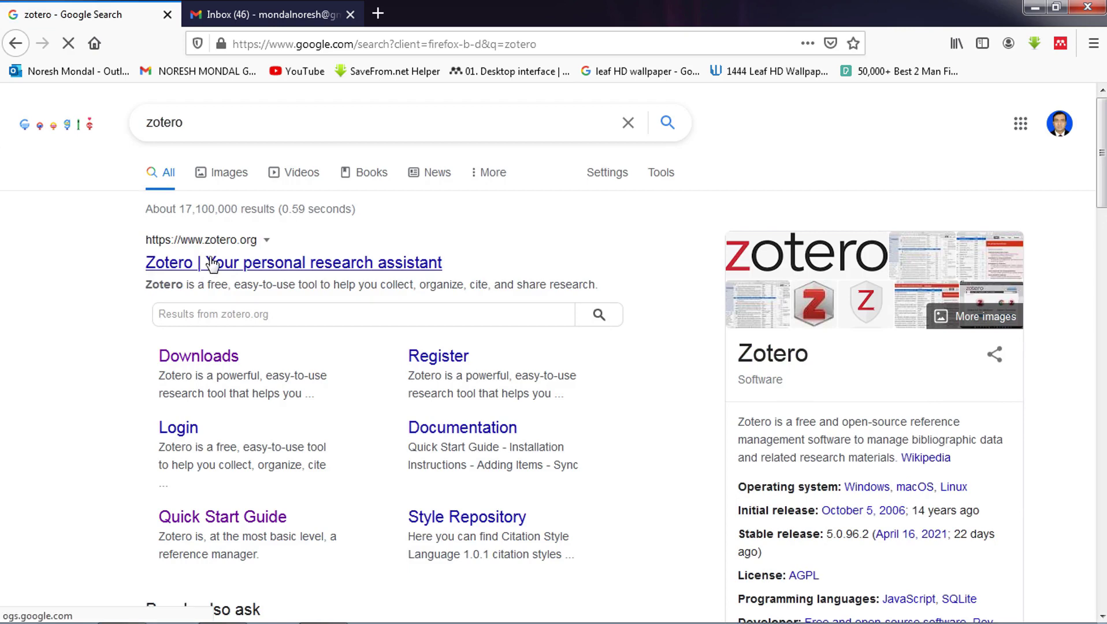
click(249, 267)
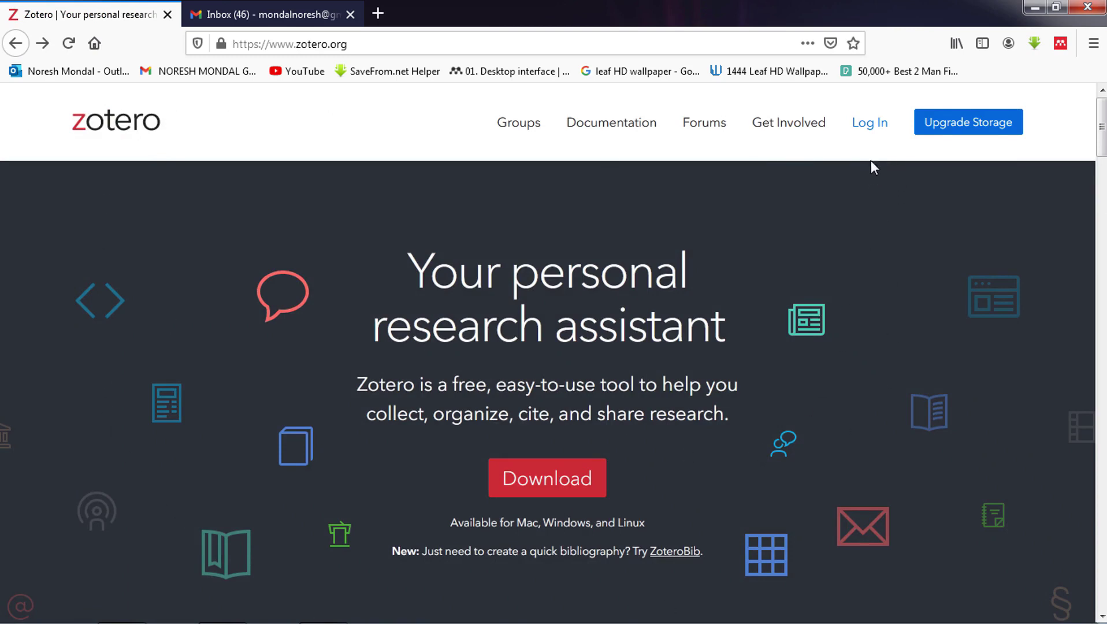
- Go from the zotero.org Log In page to the "Register for a free account" form
click(875, 125)
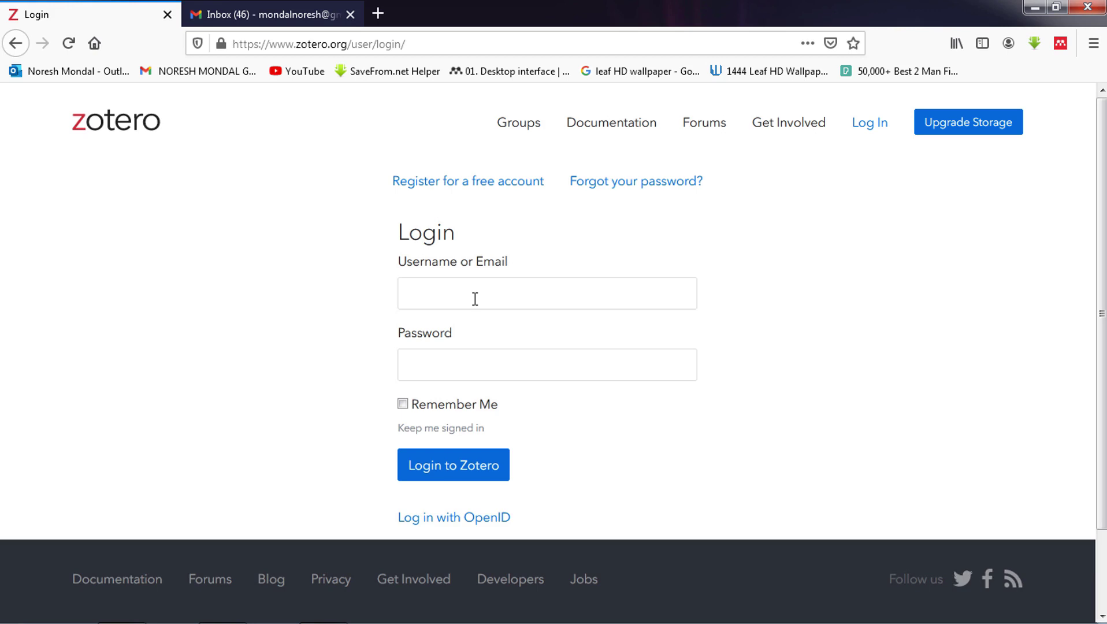
click(467, 183)
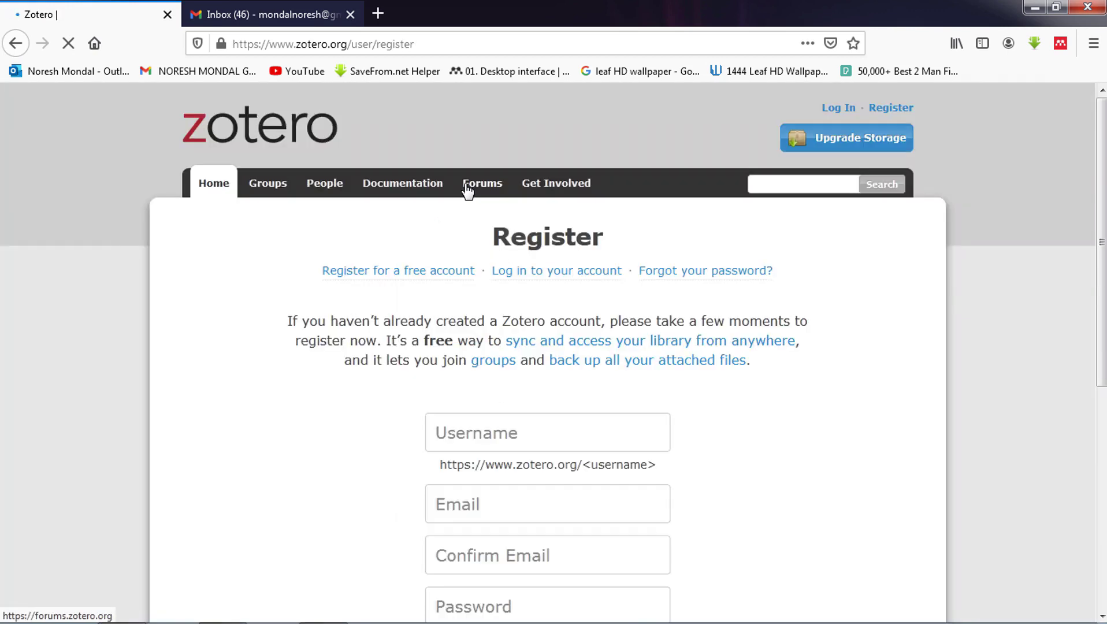
scroll(492, 347, down, 2)
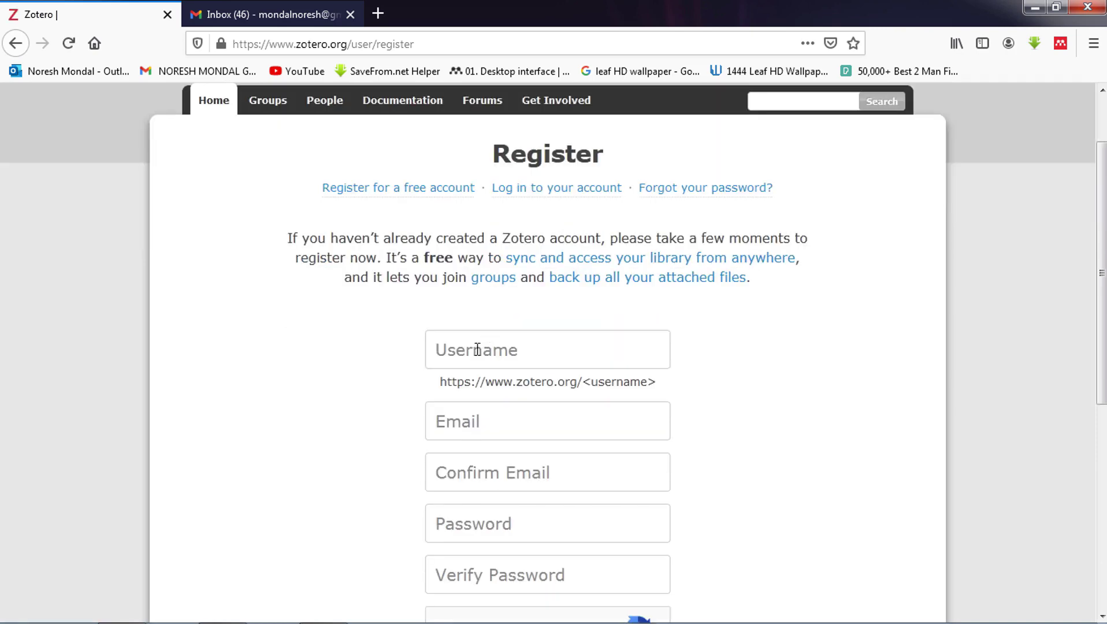
scroll(548, 347, up, 3)
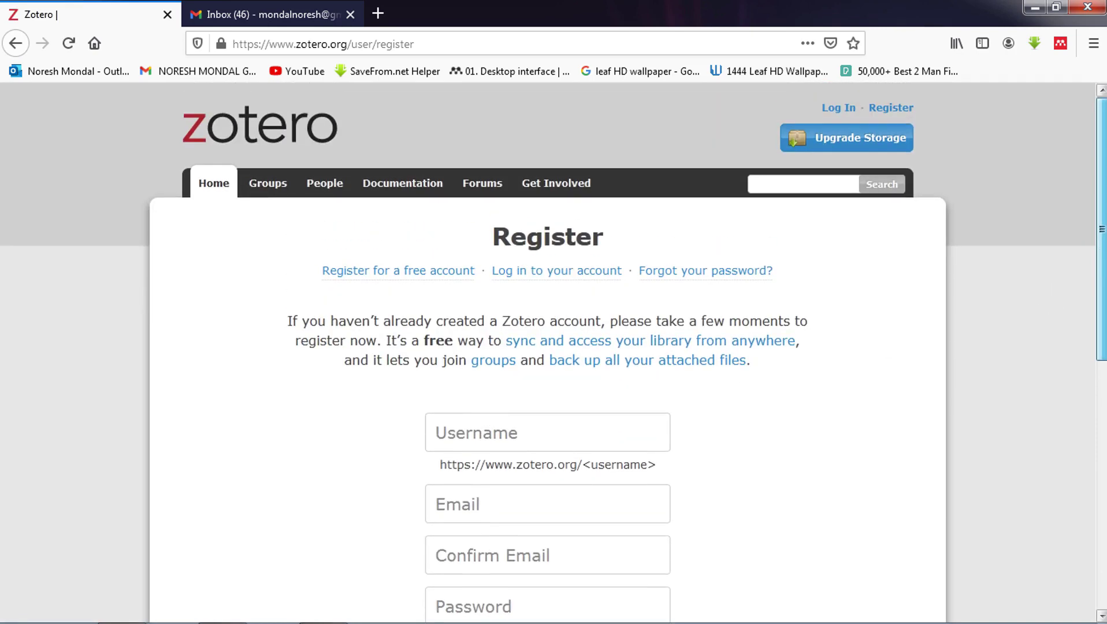
scroll(548, 347, down, 4)
- Enter the username and e-mail address, copying the e-mail into Confirm Email
click(501, 322)
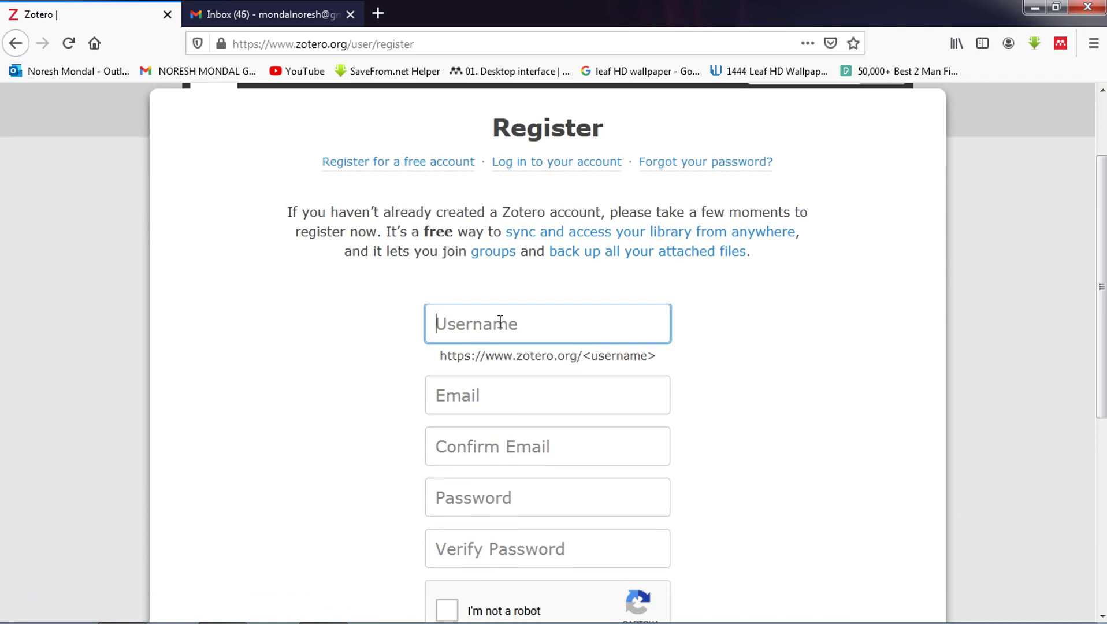
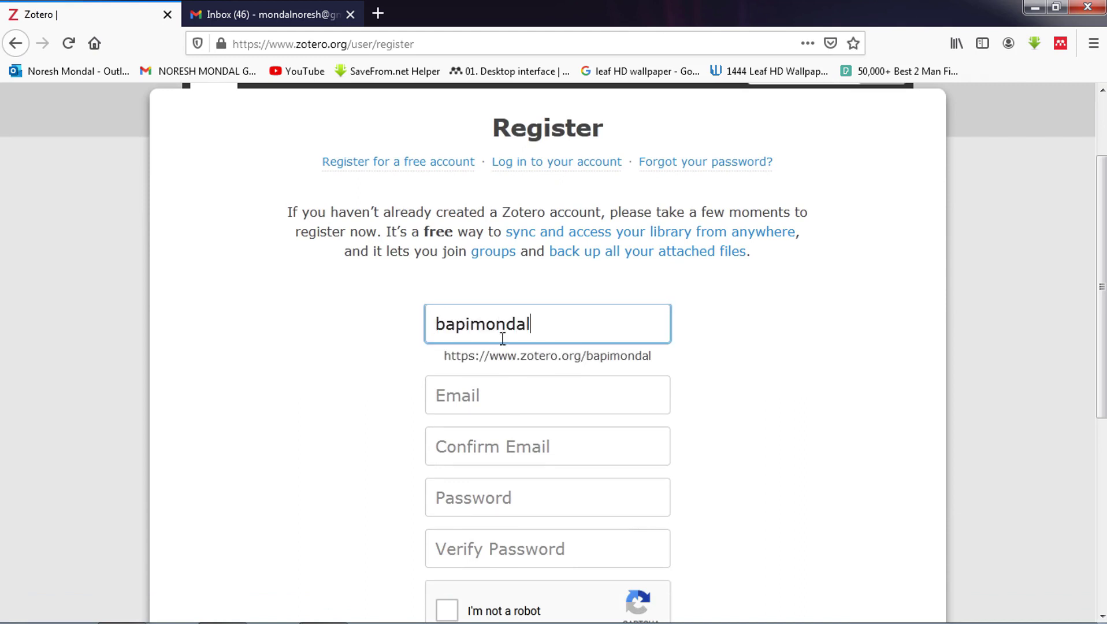
click(513, 383)
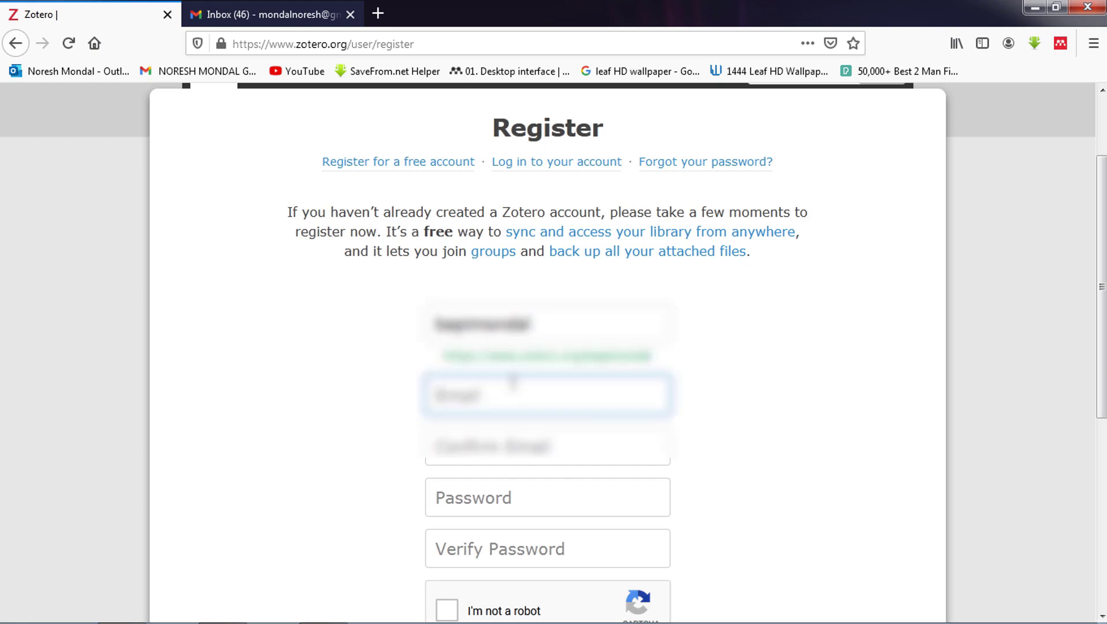
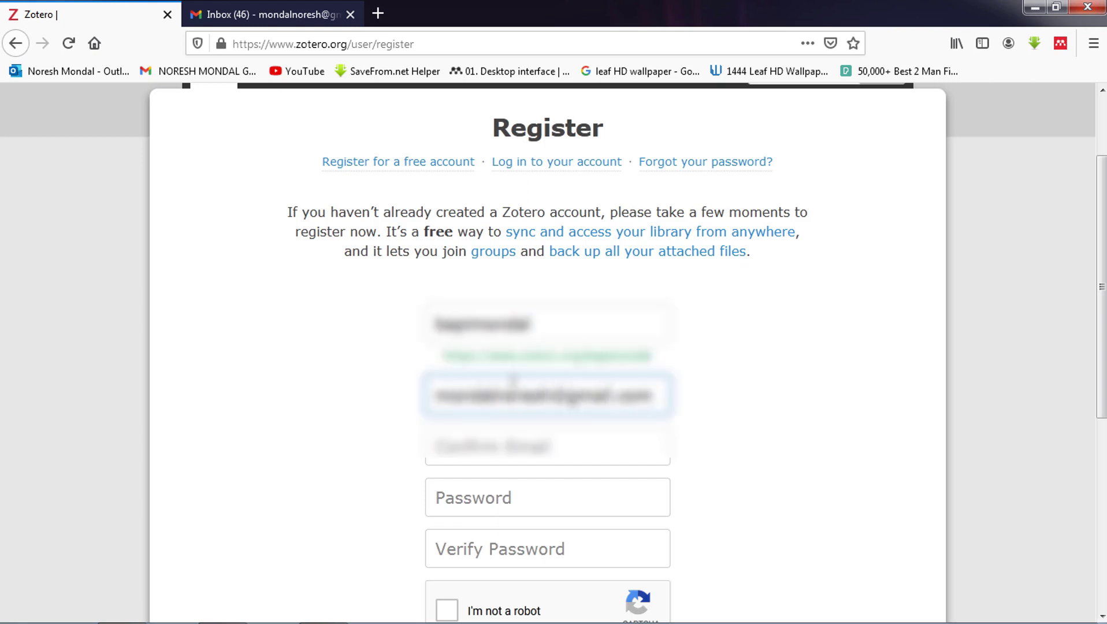
key(ctrl+a)
key(ctrl+c)
key(Tab)
key(ctrl+v)
- Enter the account password in both password fields and tick the reCAPTCHA checkbox
click(503, 498)
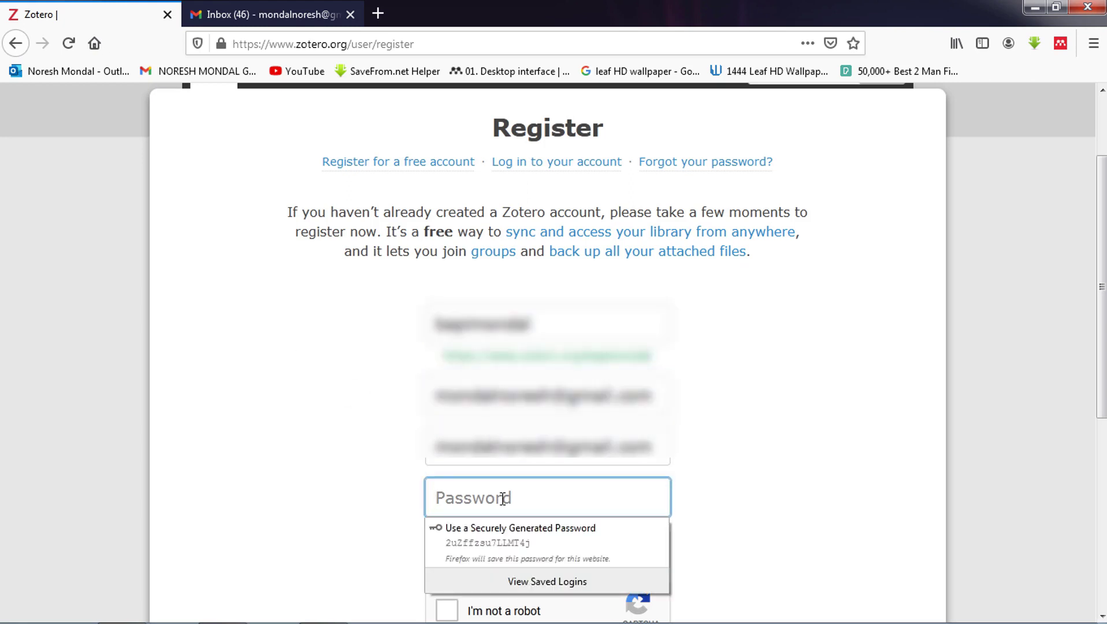
text(•••••••••••)
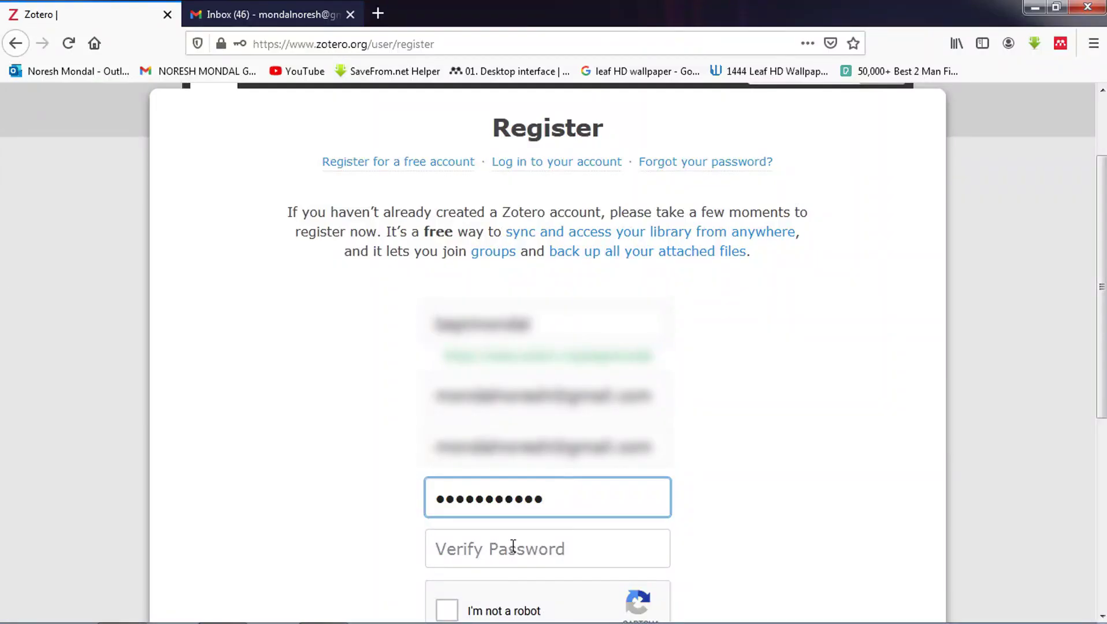
click(511, 546)
text(••••••)
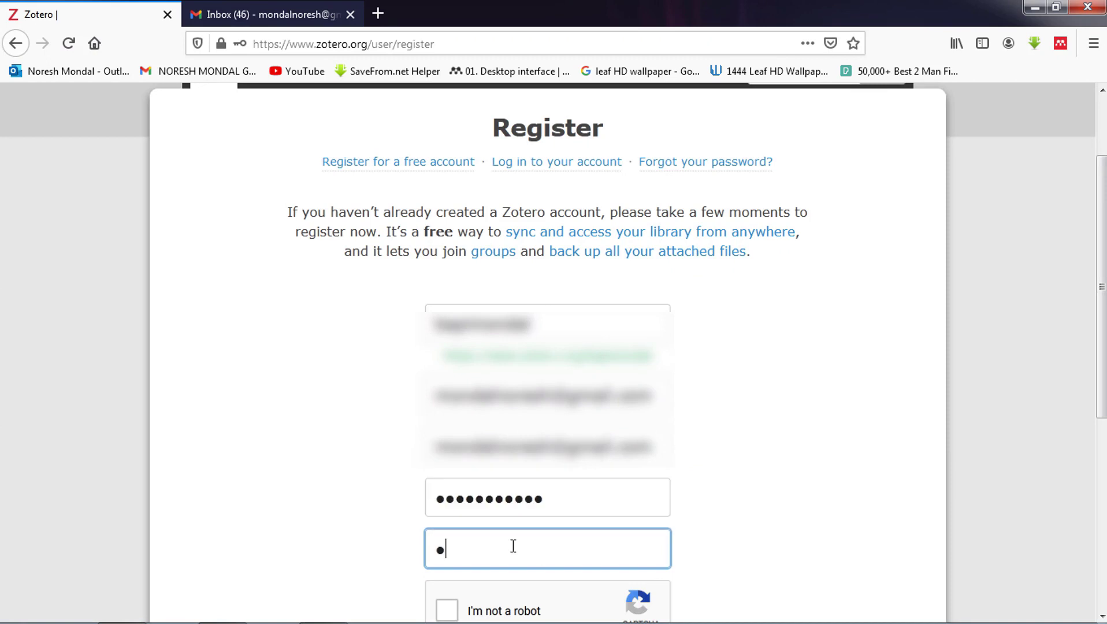
text(•••••)
scroll(513, 546, down, 5)
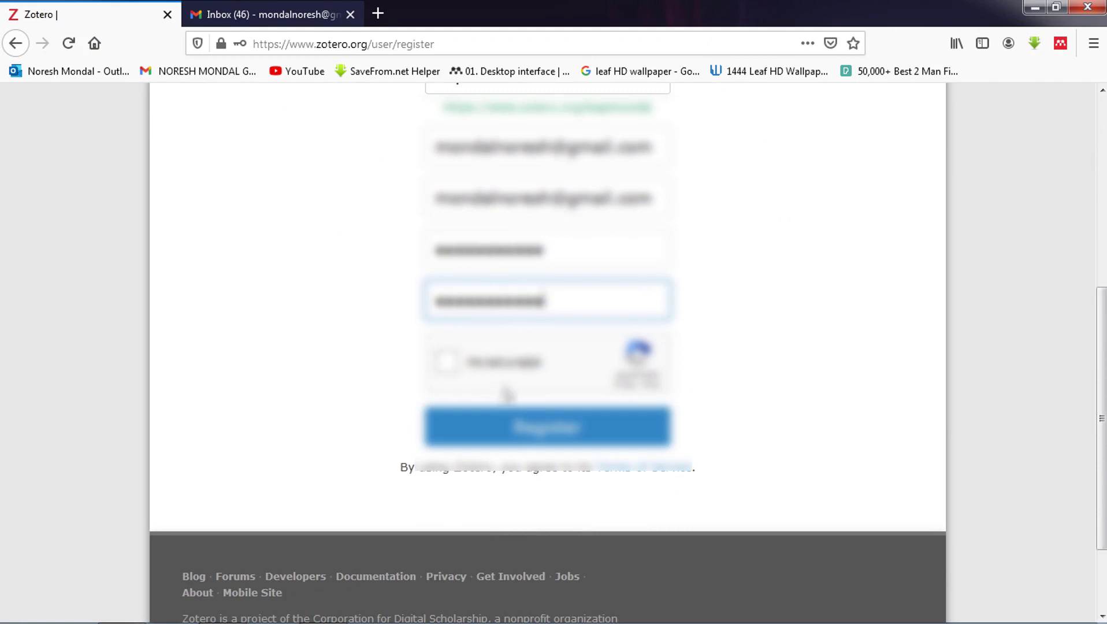
click(450, 368)
click(448, 363)
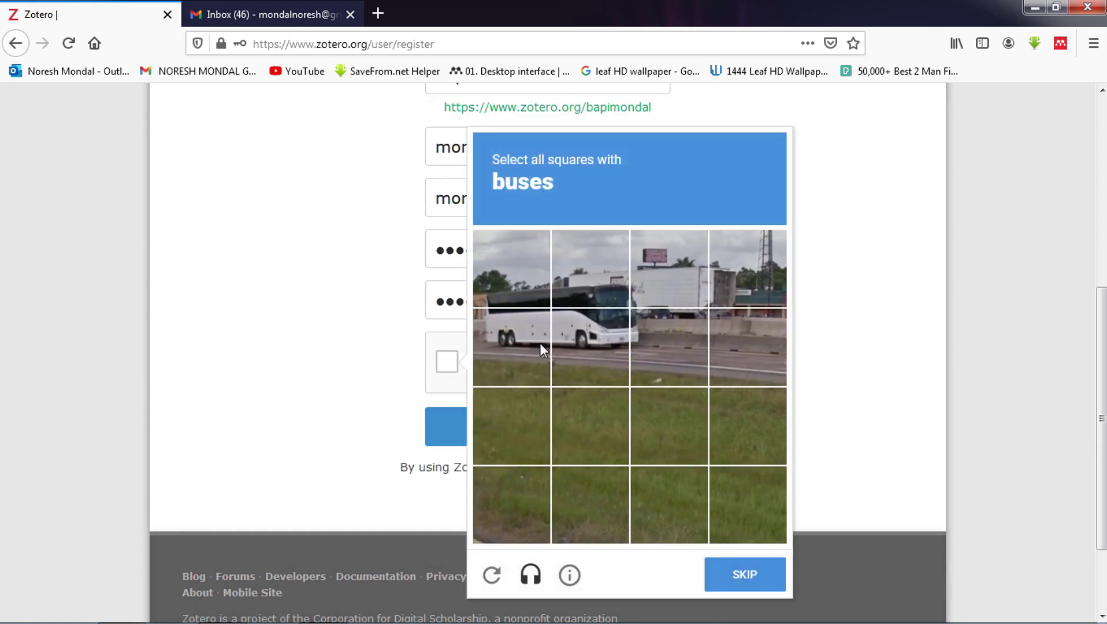
- Select every bus square, verify the reCAPTCHA, and submit the registration
click(541, 347)
click(574, 342)
click(582, 278)
click(502, 288)
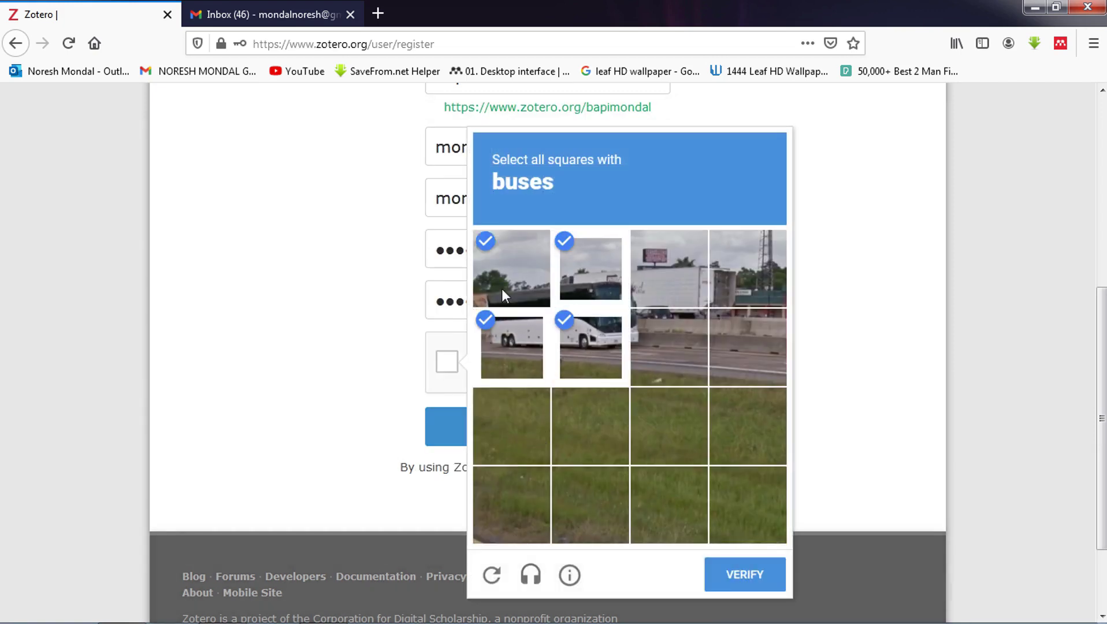
click(640, 349)
click(662, 286)
click(745, 584)
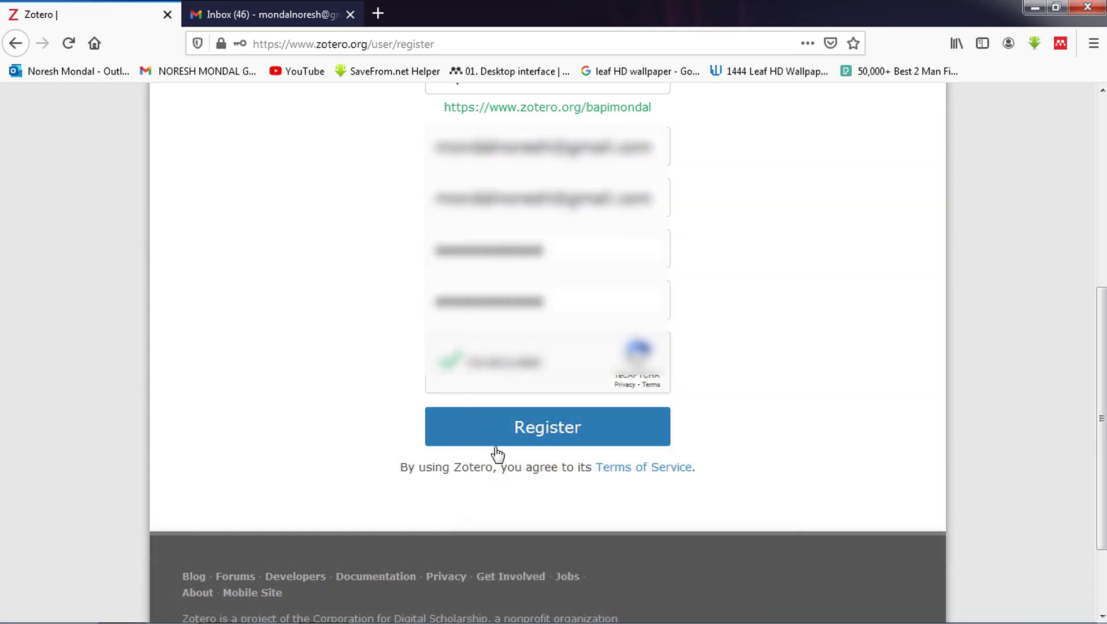
click(502, 439)
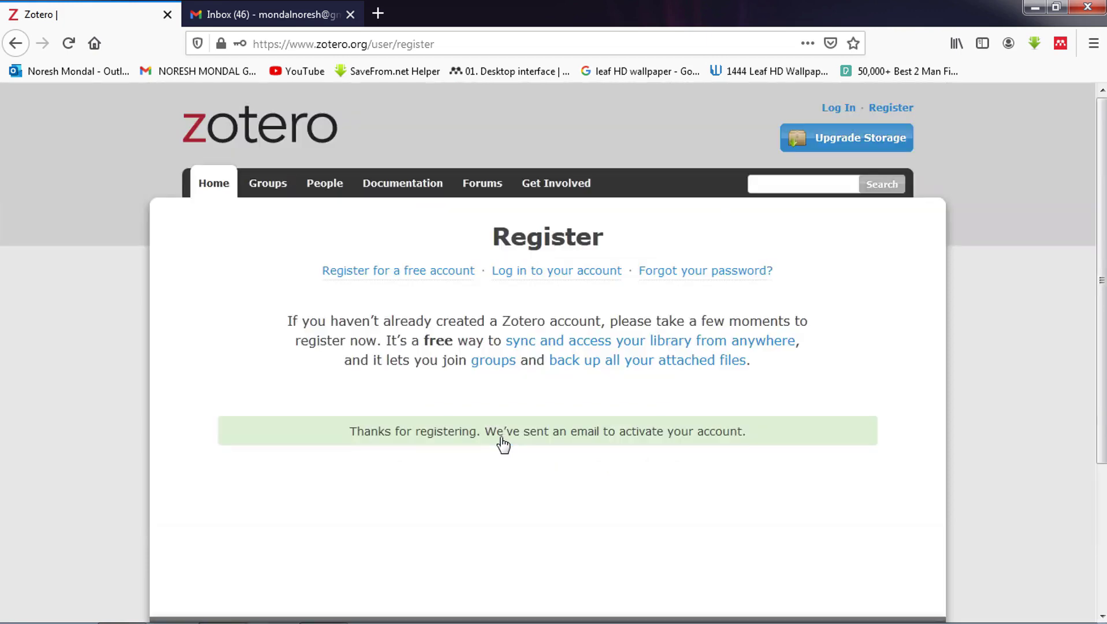